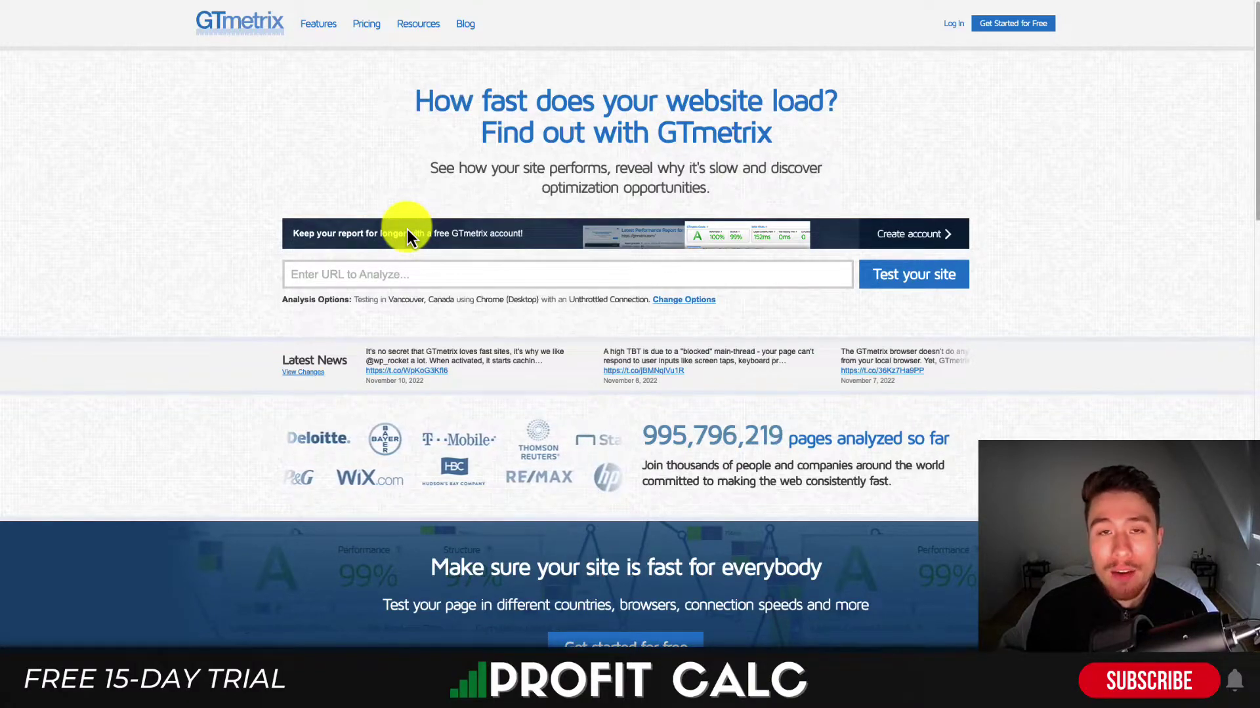
click(398, 273)
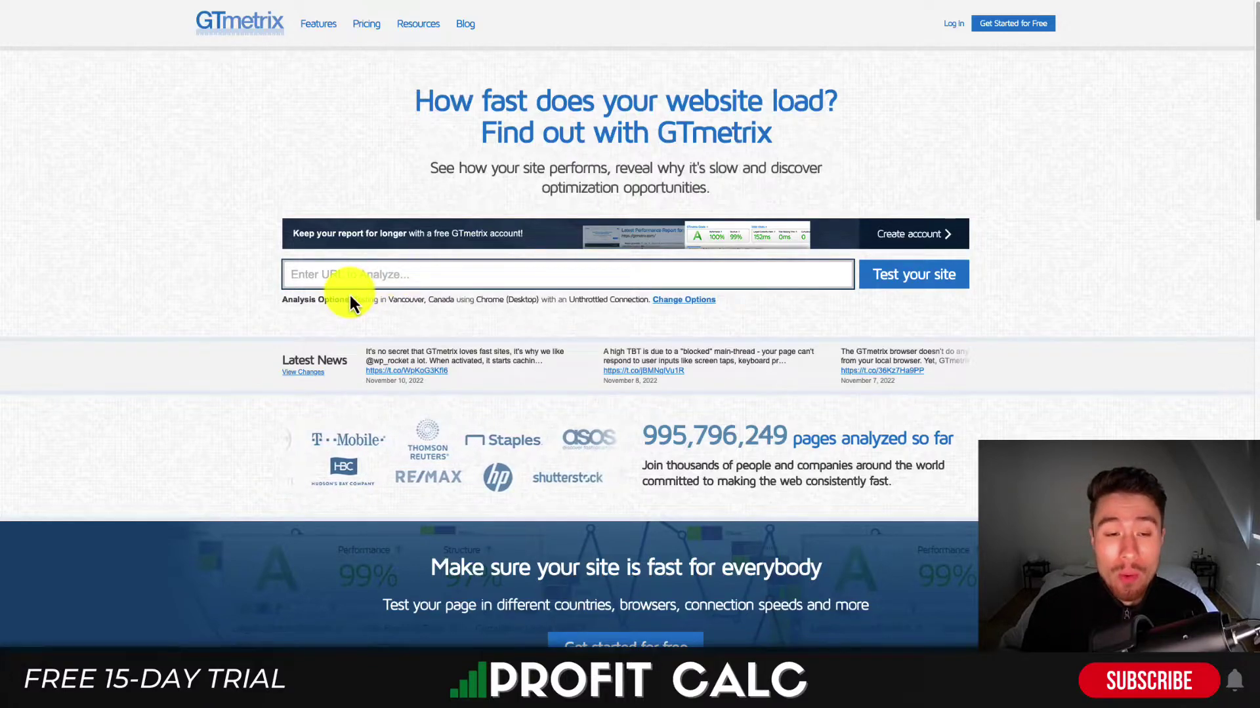
text(https://testing-develop-store.myshopify.com/)
click(951, 277)
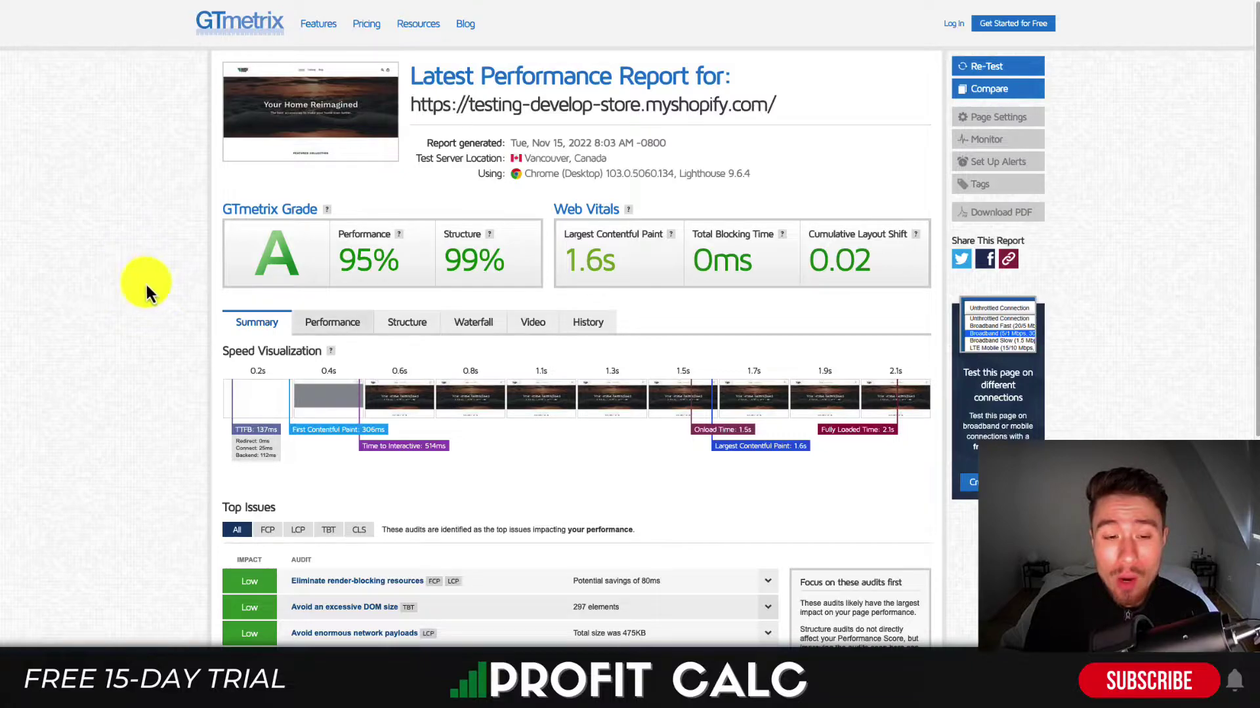
Look through the Structure and Performance tabs, ending on the 30-request, 466KB waterfall chart
scroll(240, 332, down, 1)
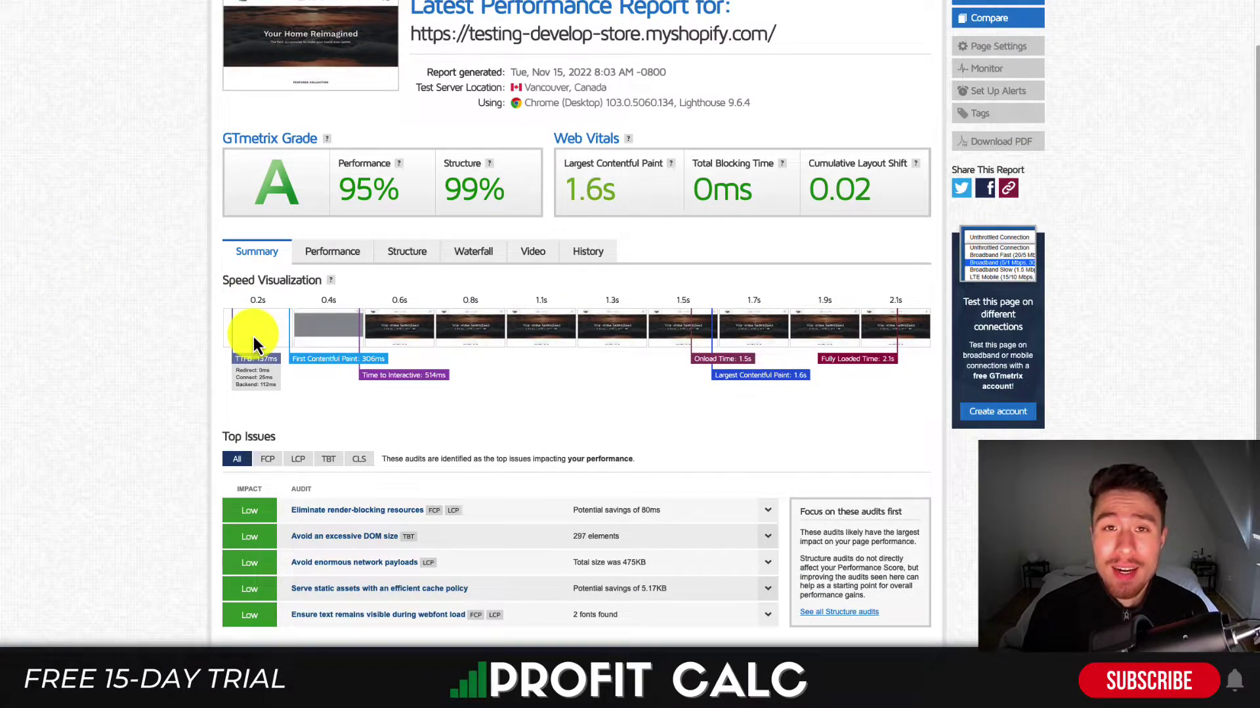
scroll(254, 336, down, 1)
click(419, 223)
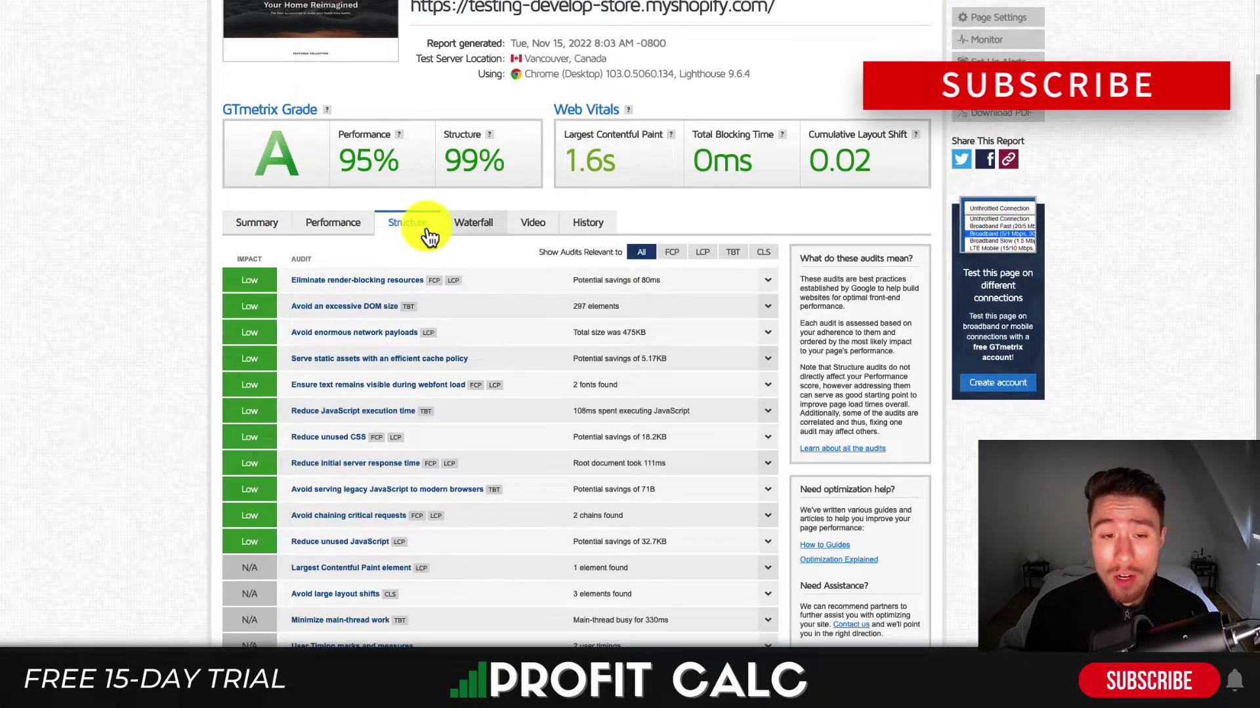
click(475, 223)
click(336, 226)
scroll(242, 318, down, 1)
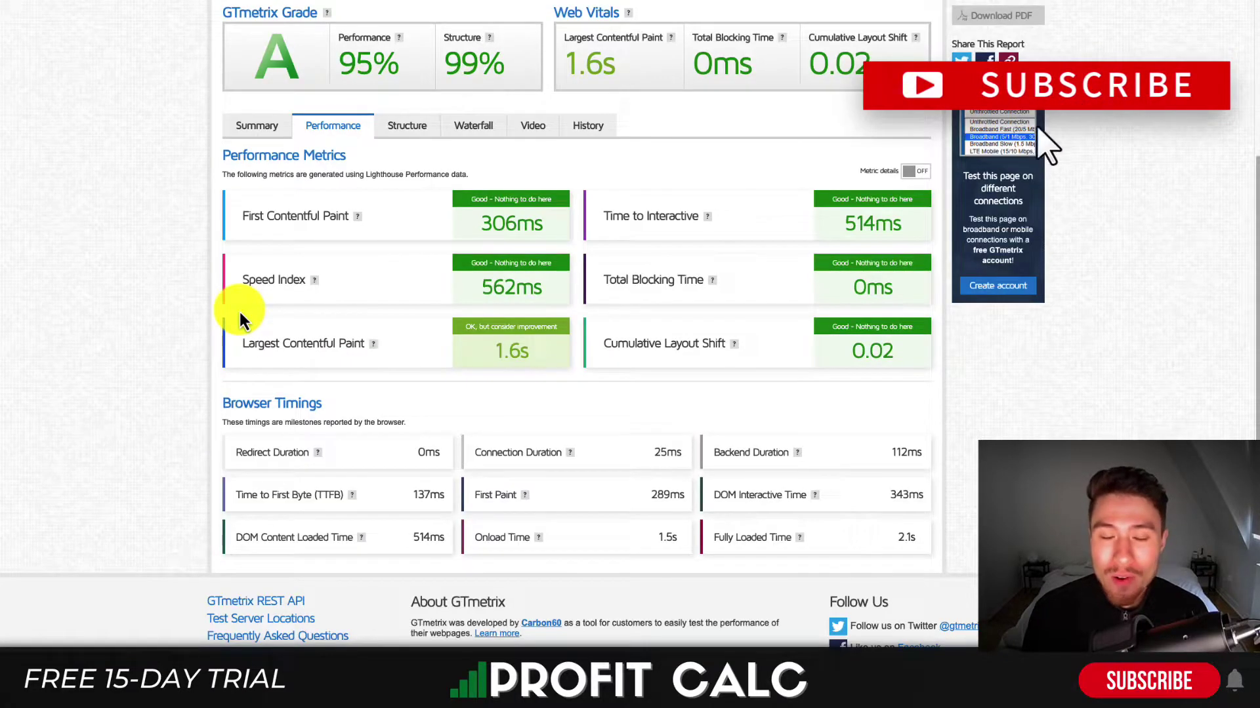
click(473, 125)
scroll(479, 126, down, 2)
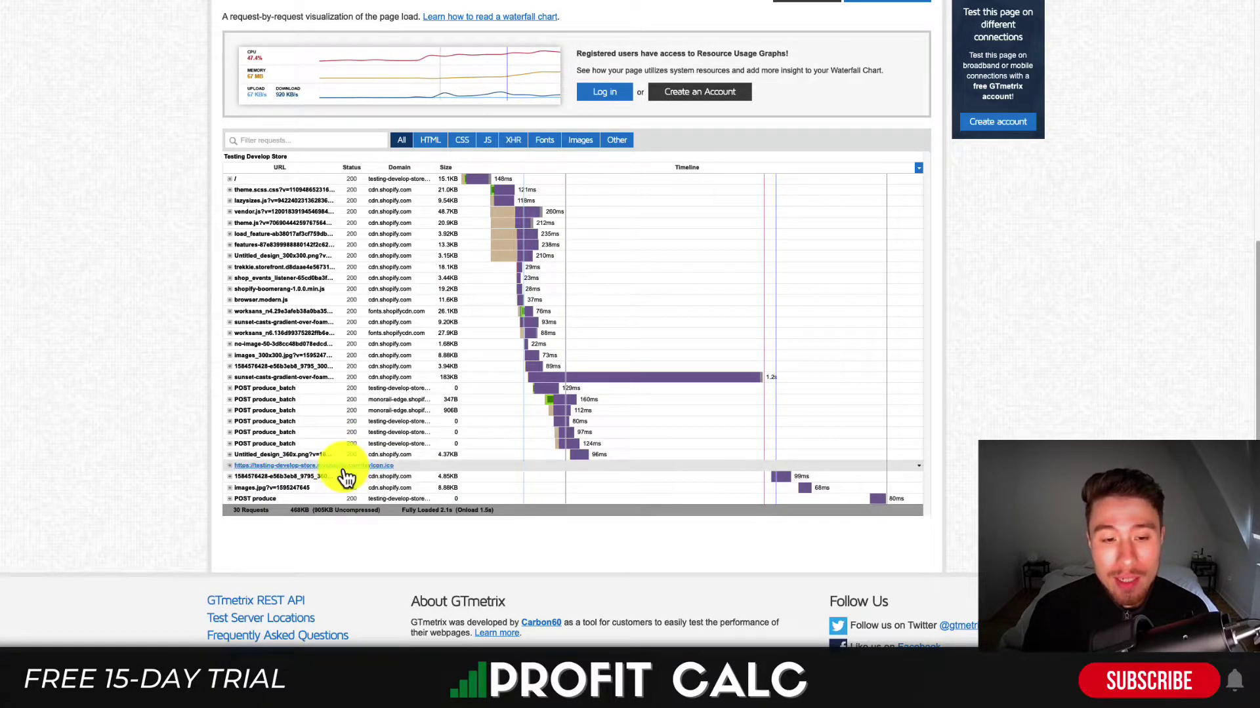
Expand the failing favicon.ico (404) request to inspect its headers, then collapse it
drag(349, 467, 467, 472)
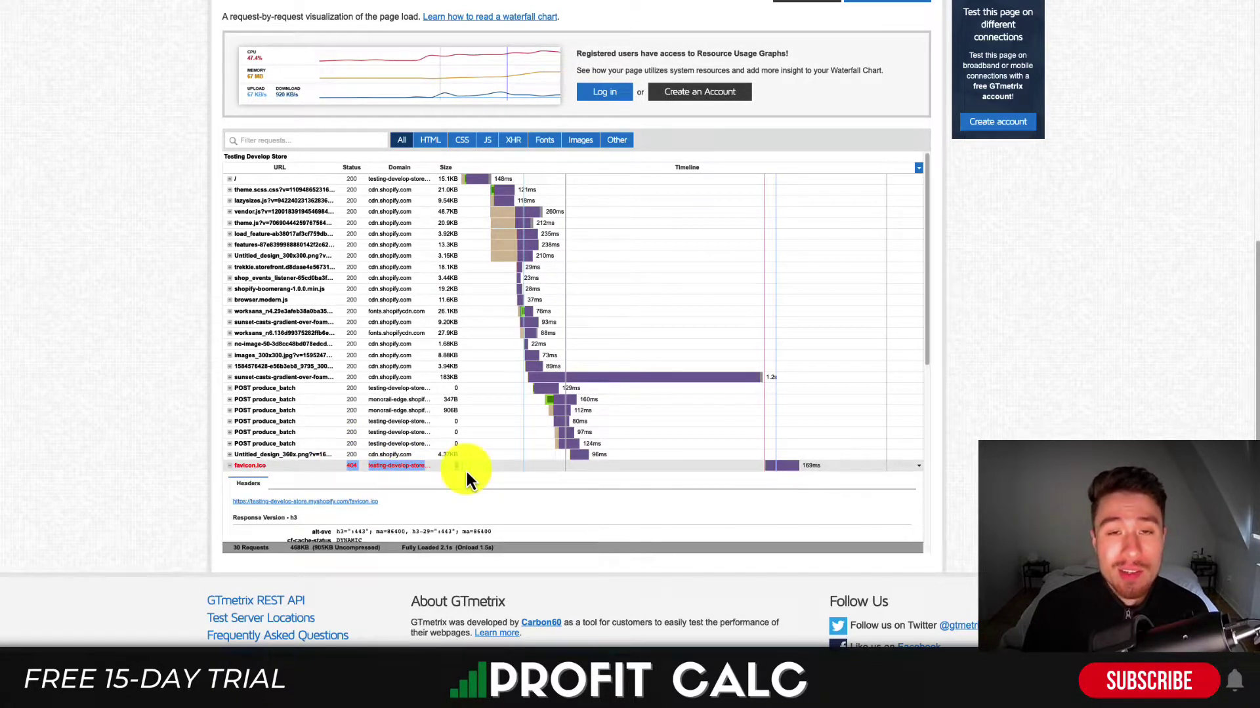
scroll(551, 407, up, 1)
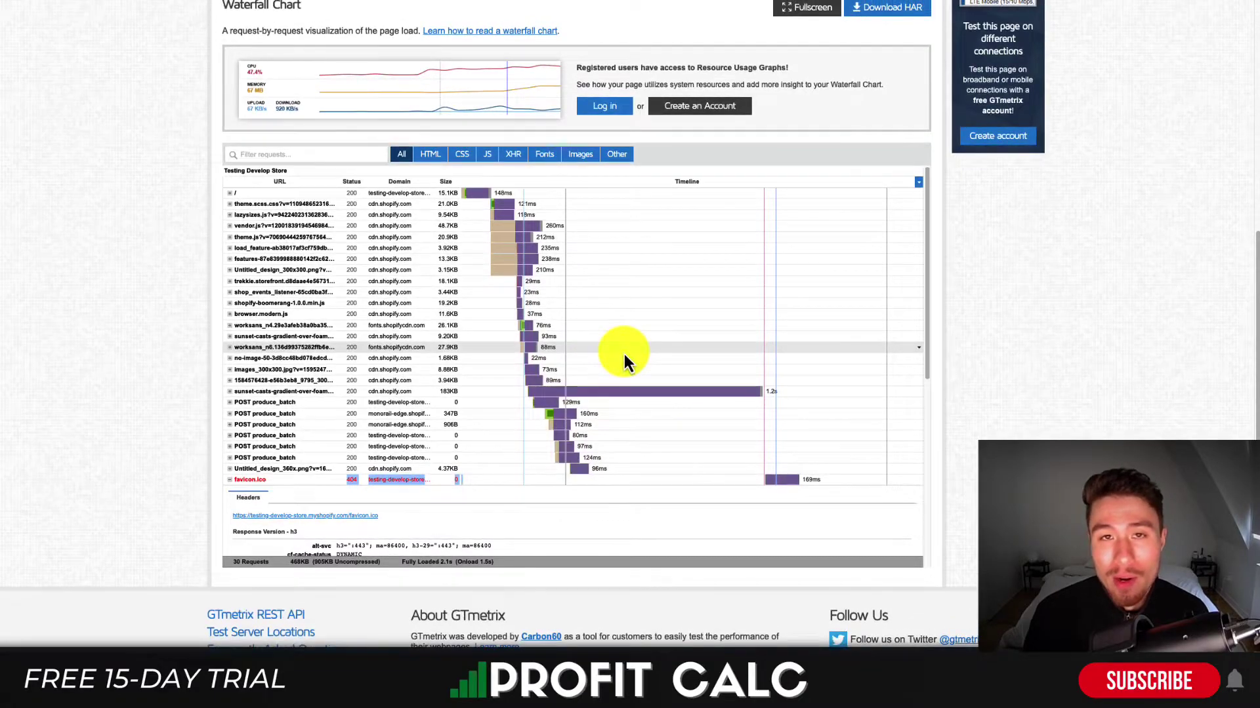
scroll(892, 413, down, 5)
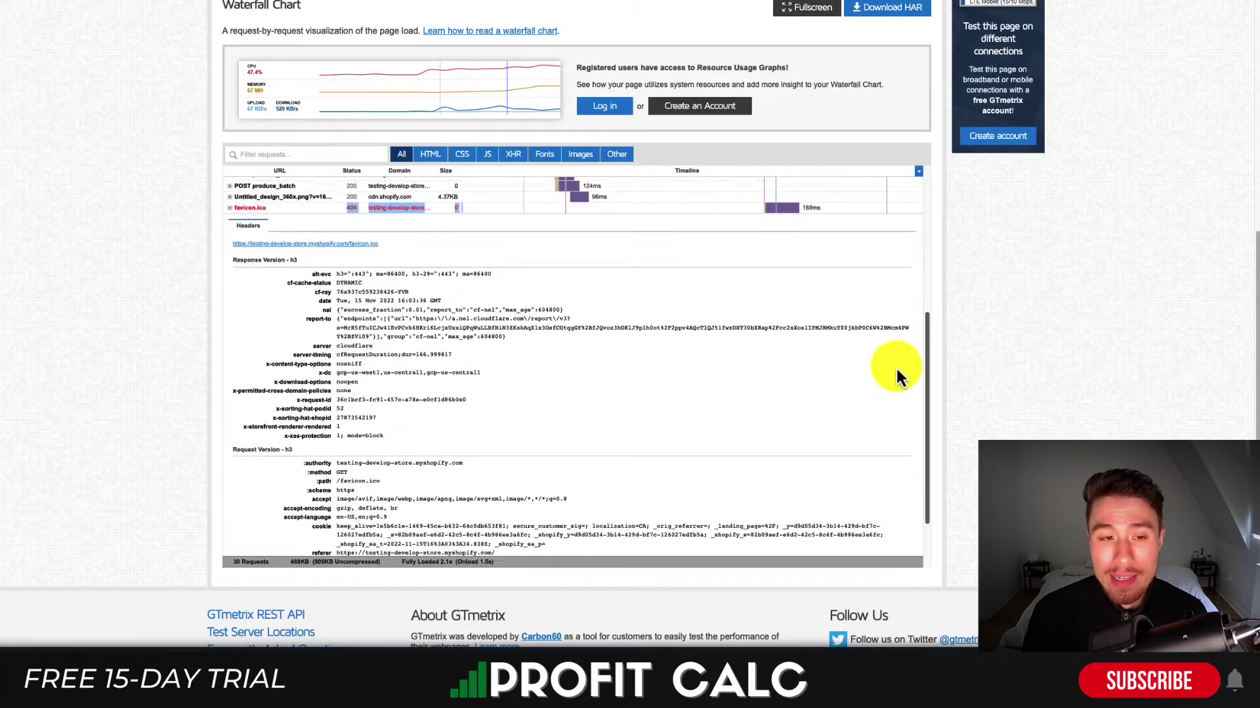
click(896, 368)
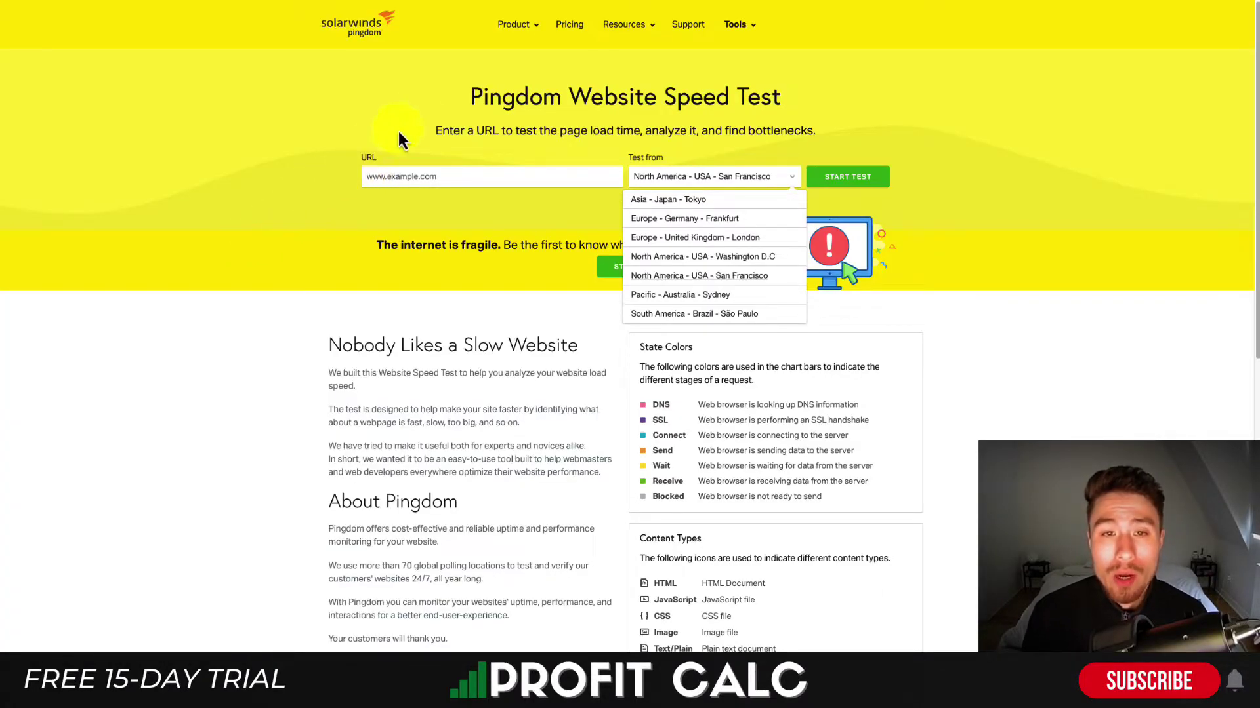
Start a Pingdom speed test of the store URL from Europe - Germany - Frankfurt
click(453, 177)
text(https://testing-develop-store.myshopify.com/)
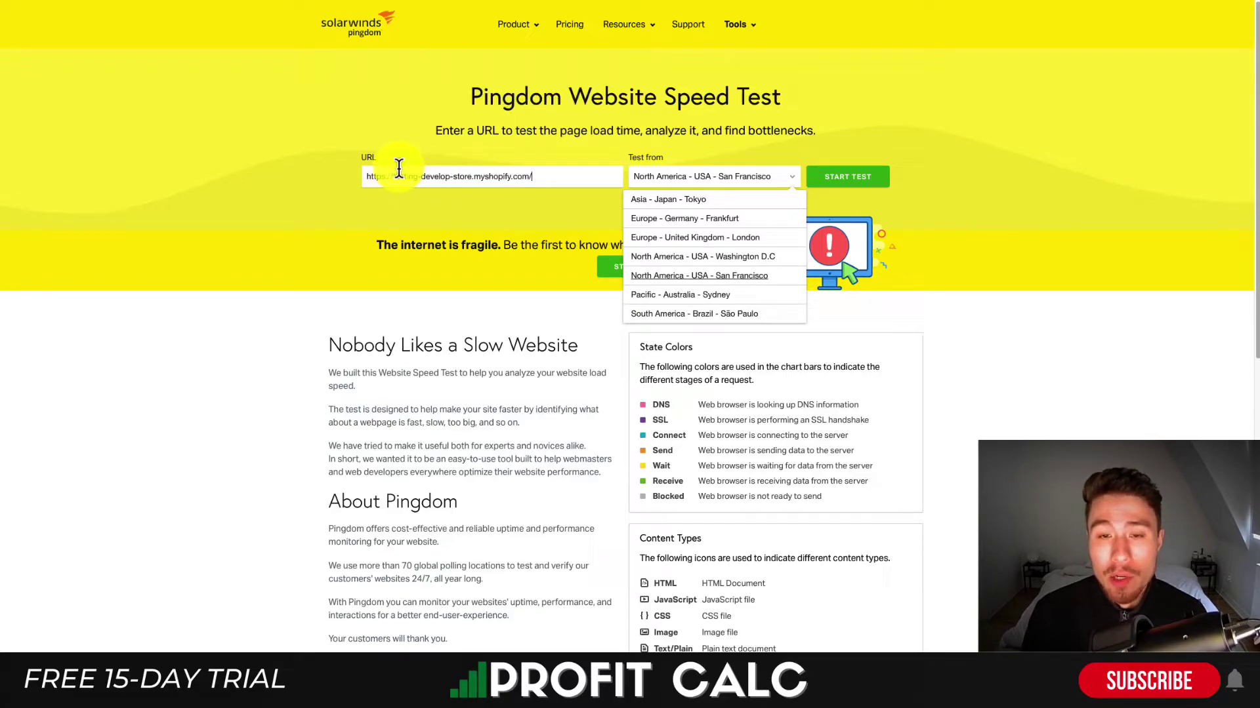
click(705, 198)
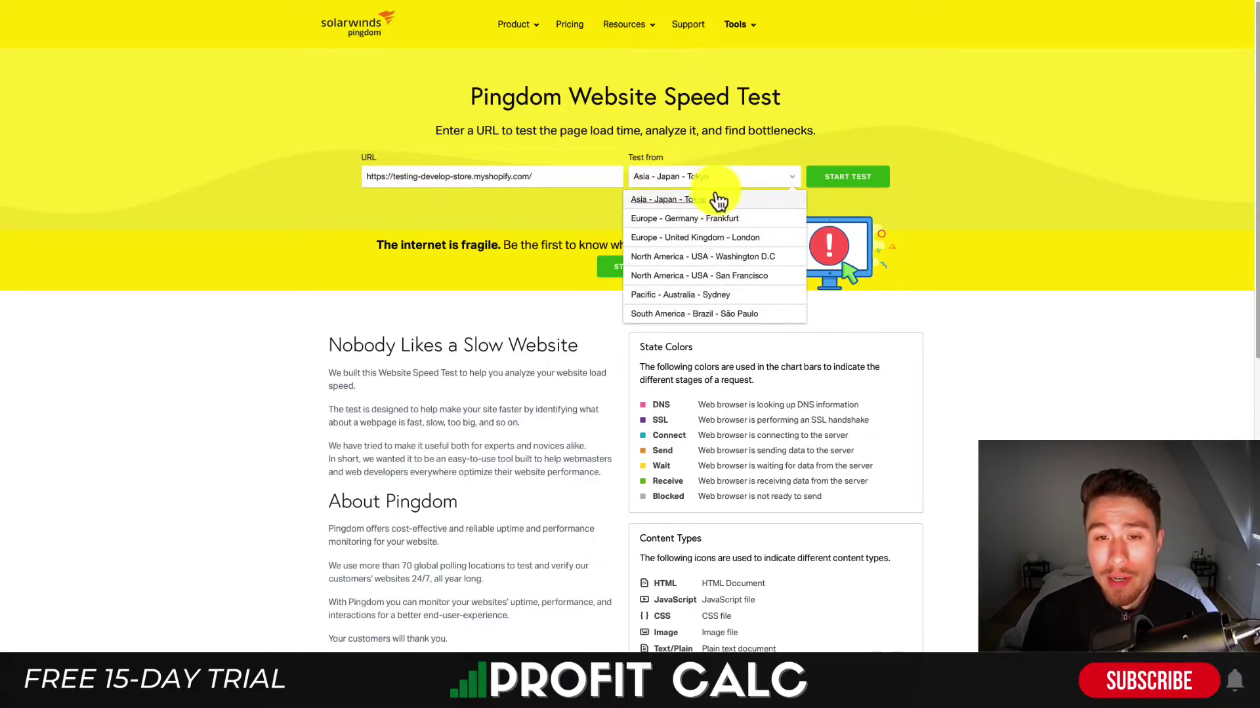
click(733, 219)
click(738, 257)
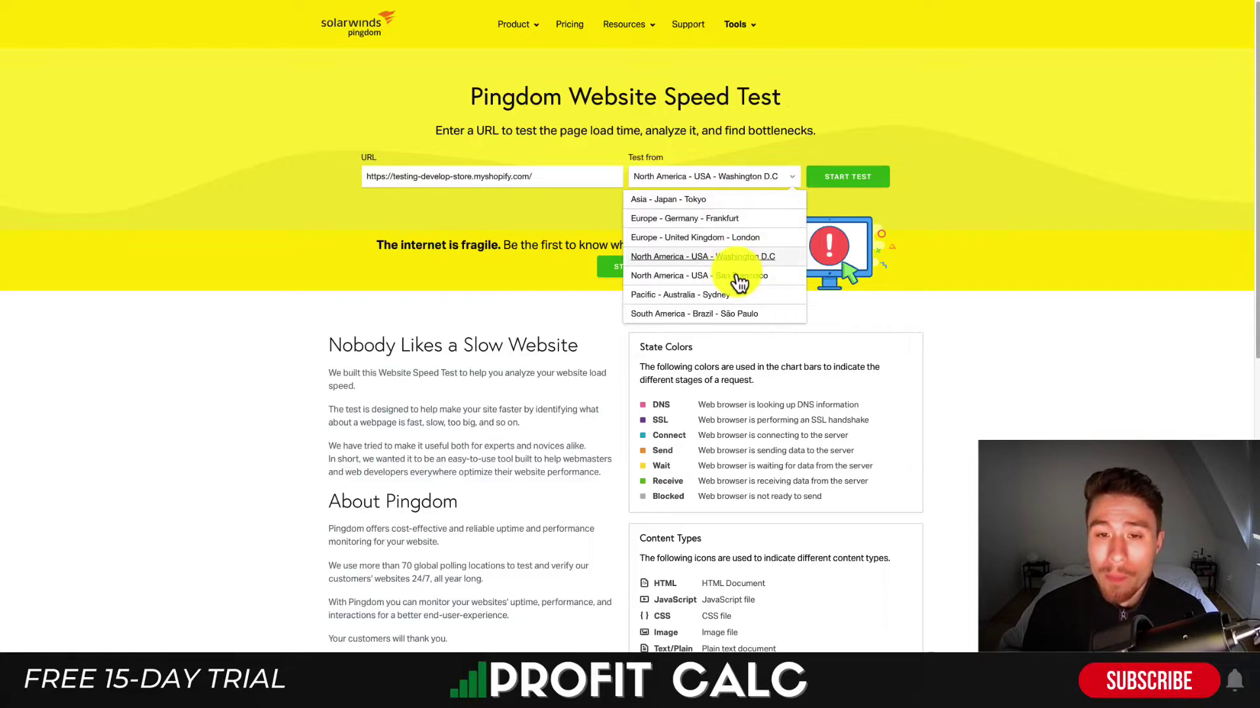
click(706, 199)
click(716, 219)
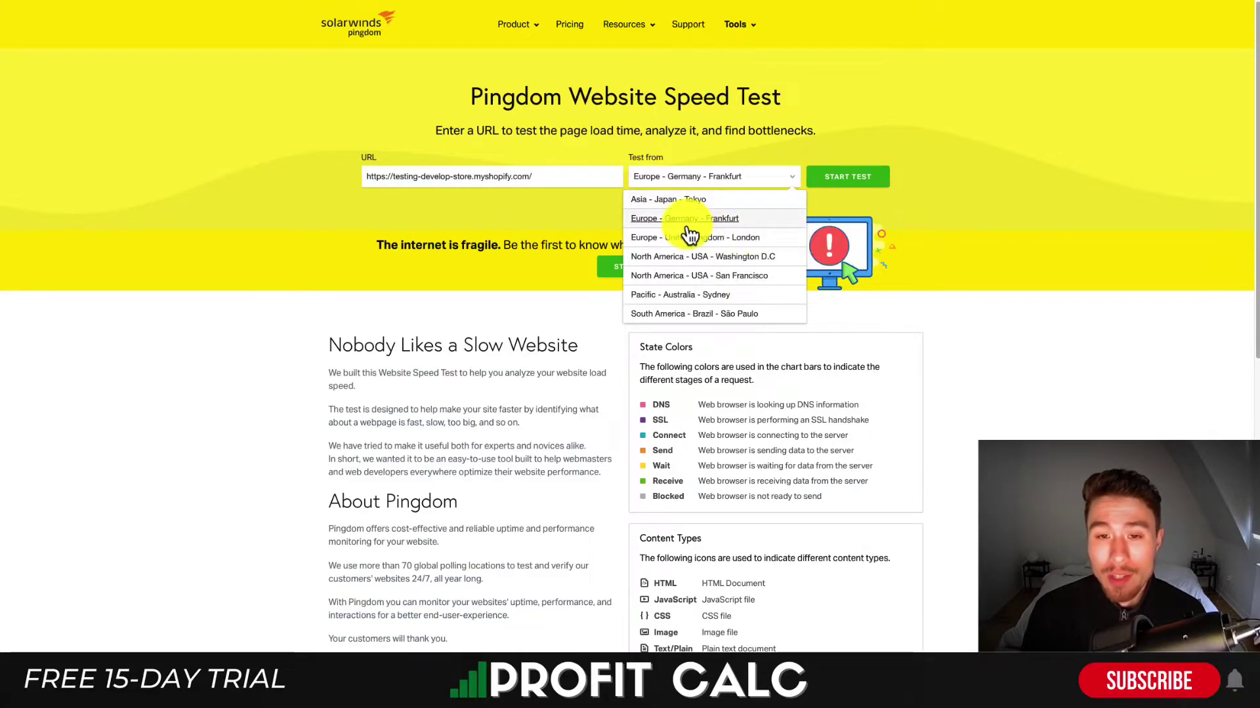
click(863, 183)
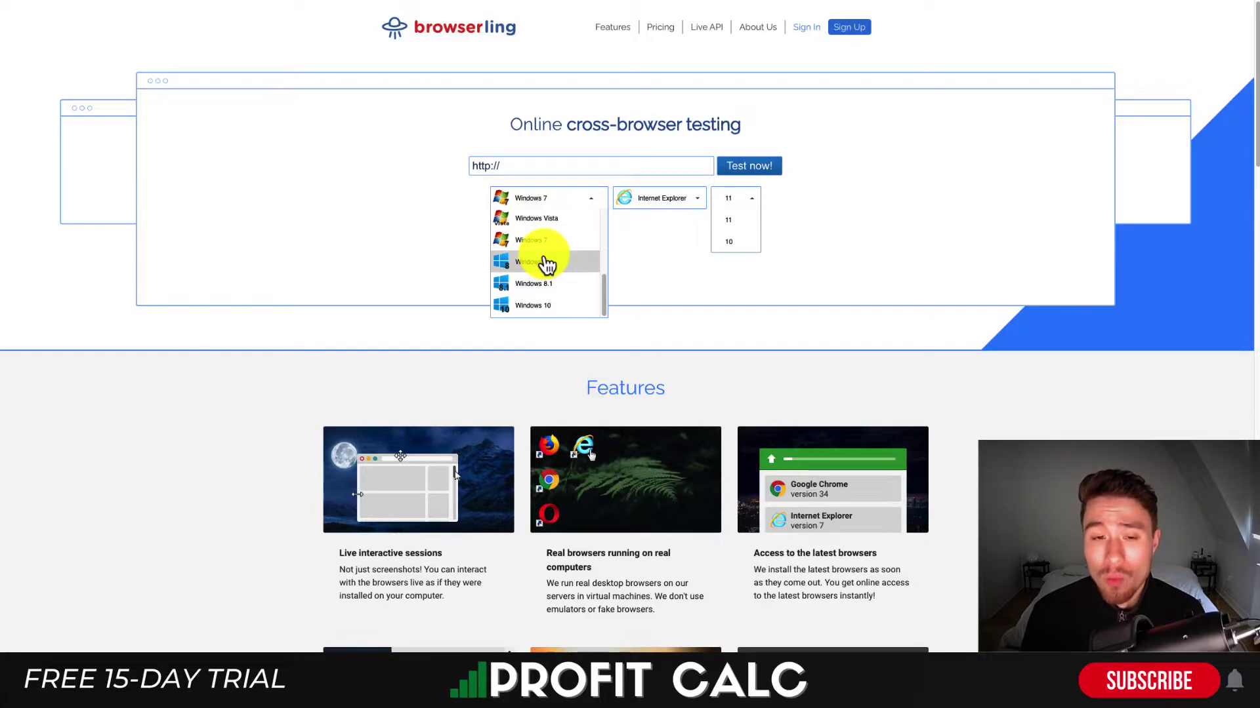
Set Browserling to Windows 10 with Internet Explorer and replace the address with the store URL
click(559, 305)
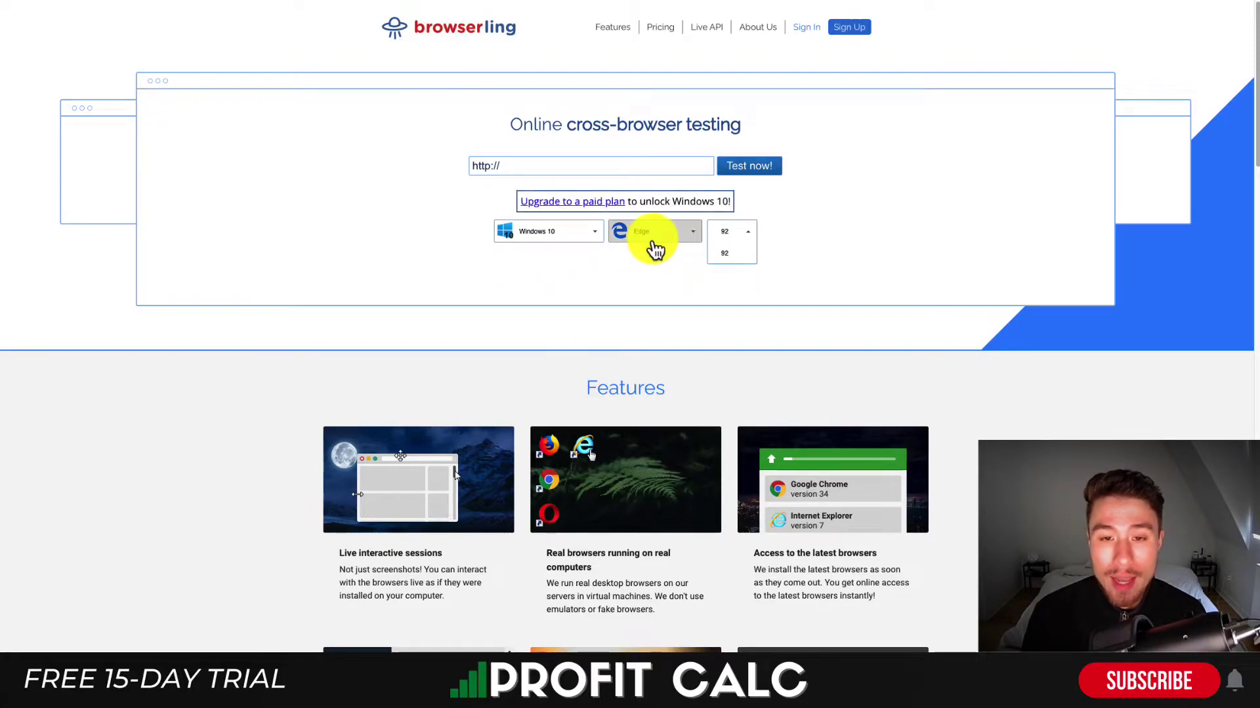
click(650, 237)
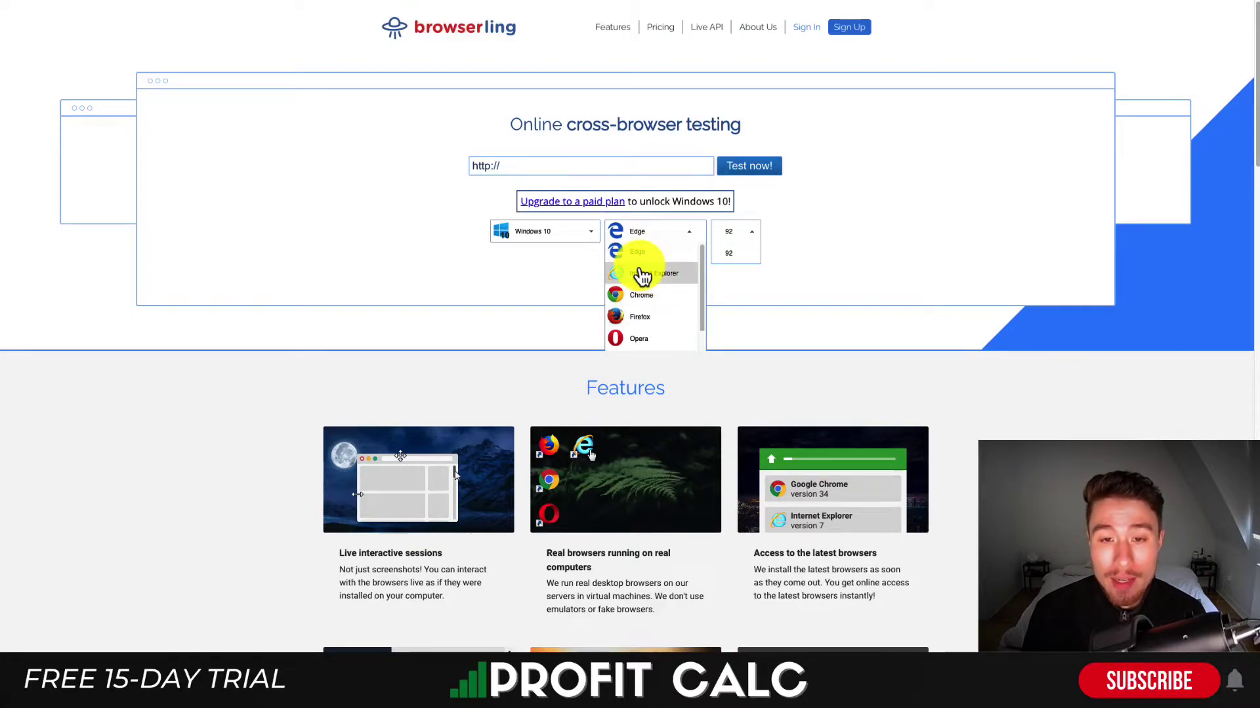
click(642, 274)
click(670, 237)
click(593, 166)
key(ctrl+a)
text(https://testing-develop-store.myshopify.com/)
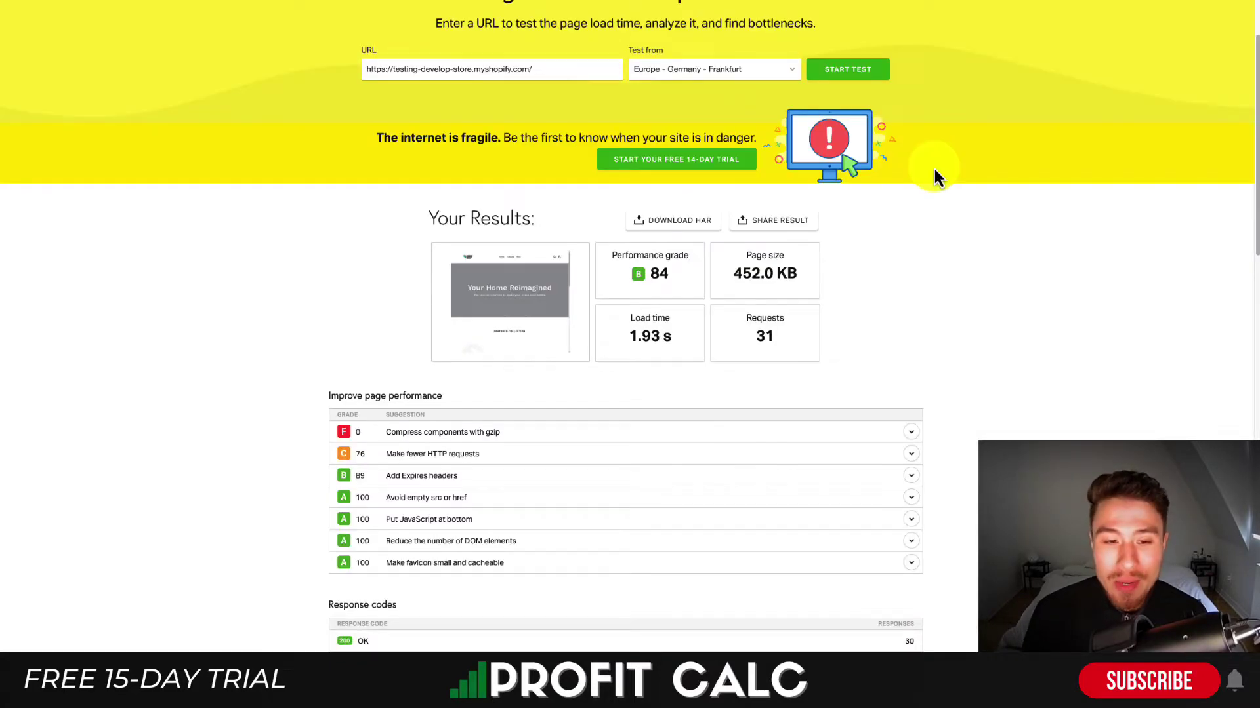
Scroll through Pingdom's grade B 84 results, suggestions and content breakdown for the store
scroll(332, 217, down, 10)
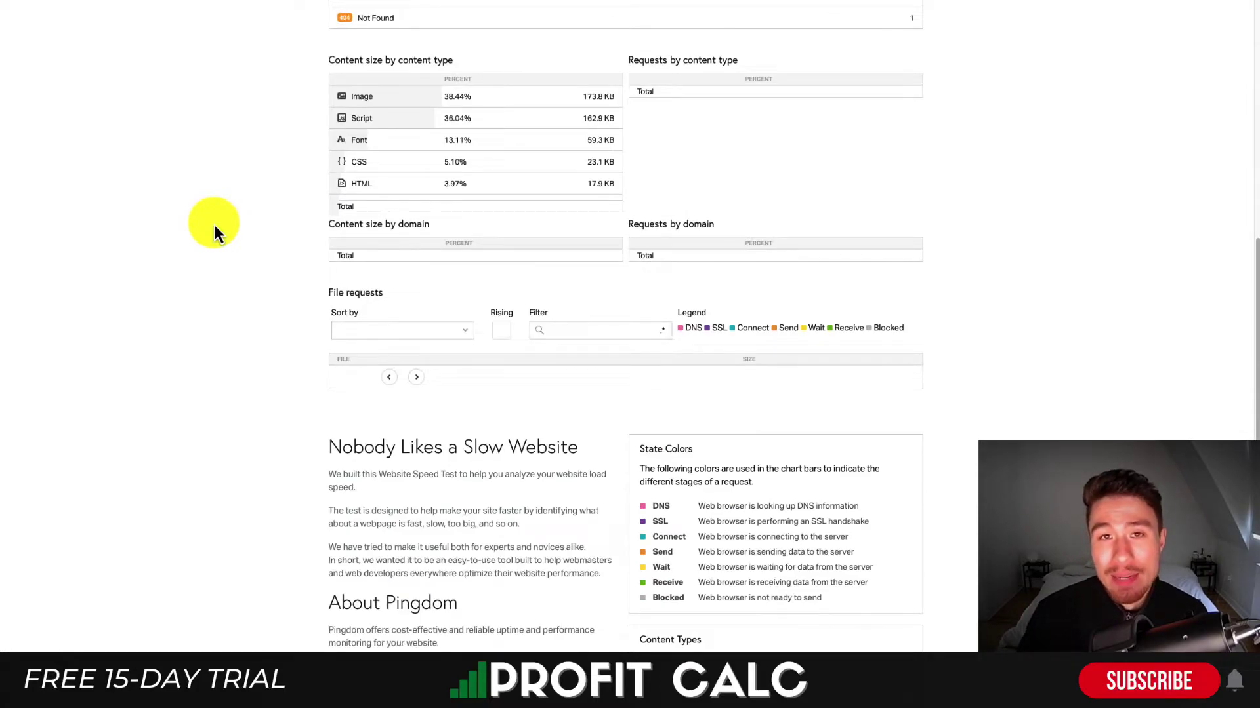
scroll(214, 226, down, 4)
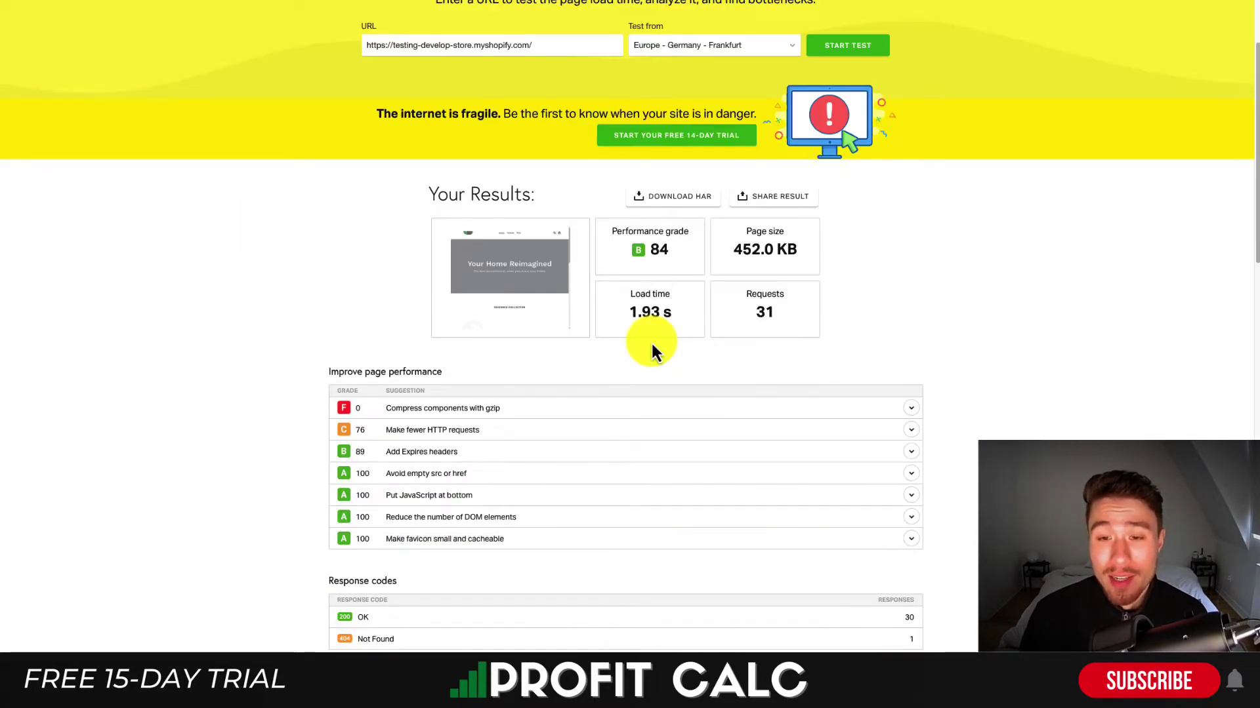
scroll(654, 350, down, 10)
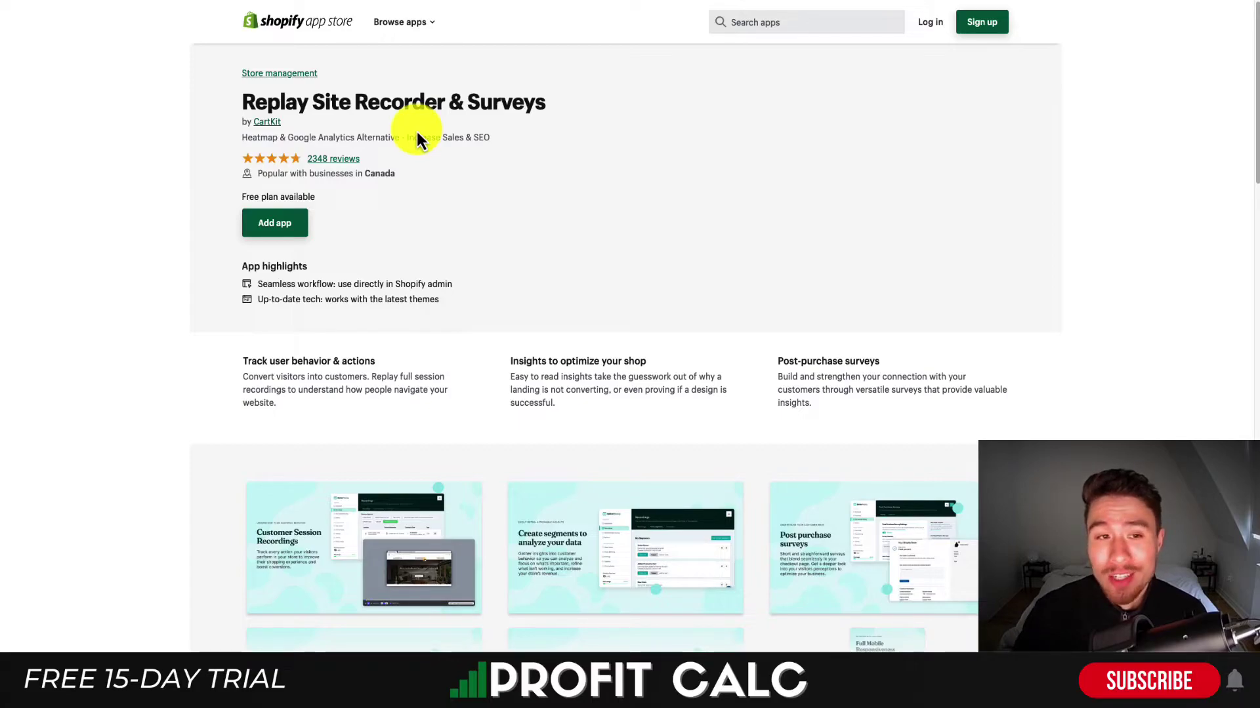
Highlight the Replay Site Recorder & Surveys title and description, and enlarge the Customer Session Recordings screenshot
drag(240, 102, 458, 105)
click(459, 106)
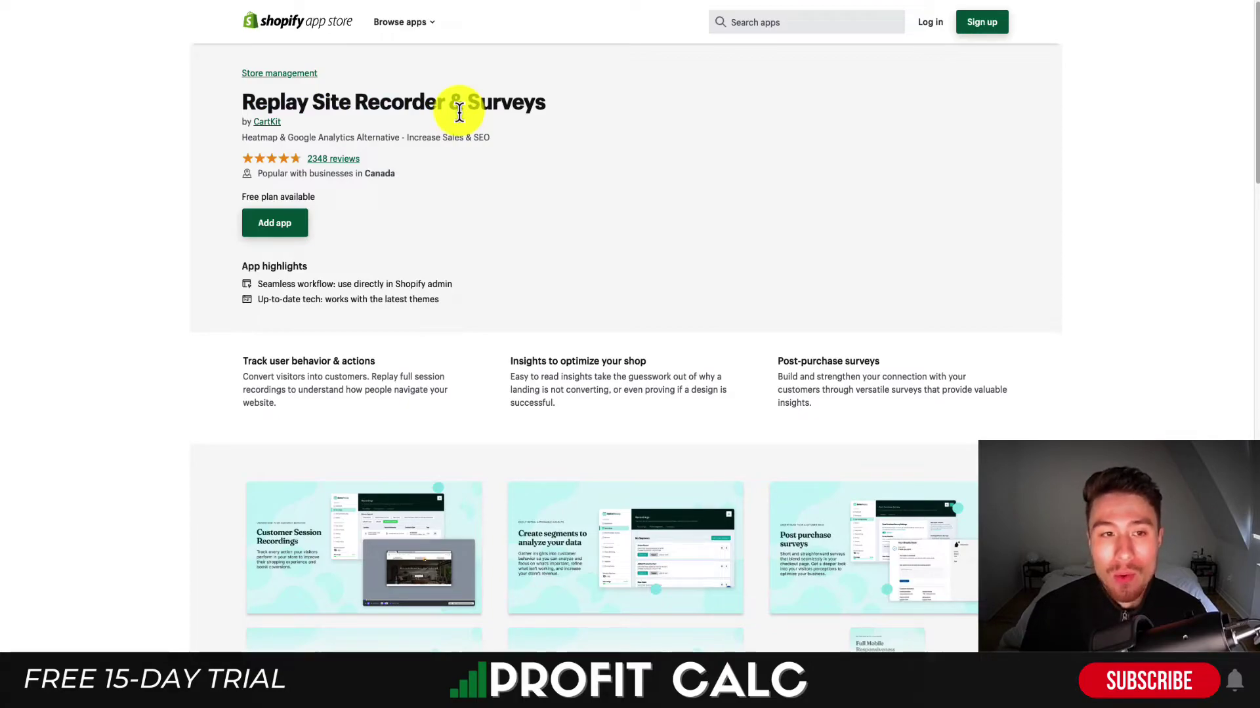
drag(270, 137, 330, 139)
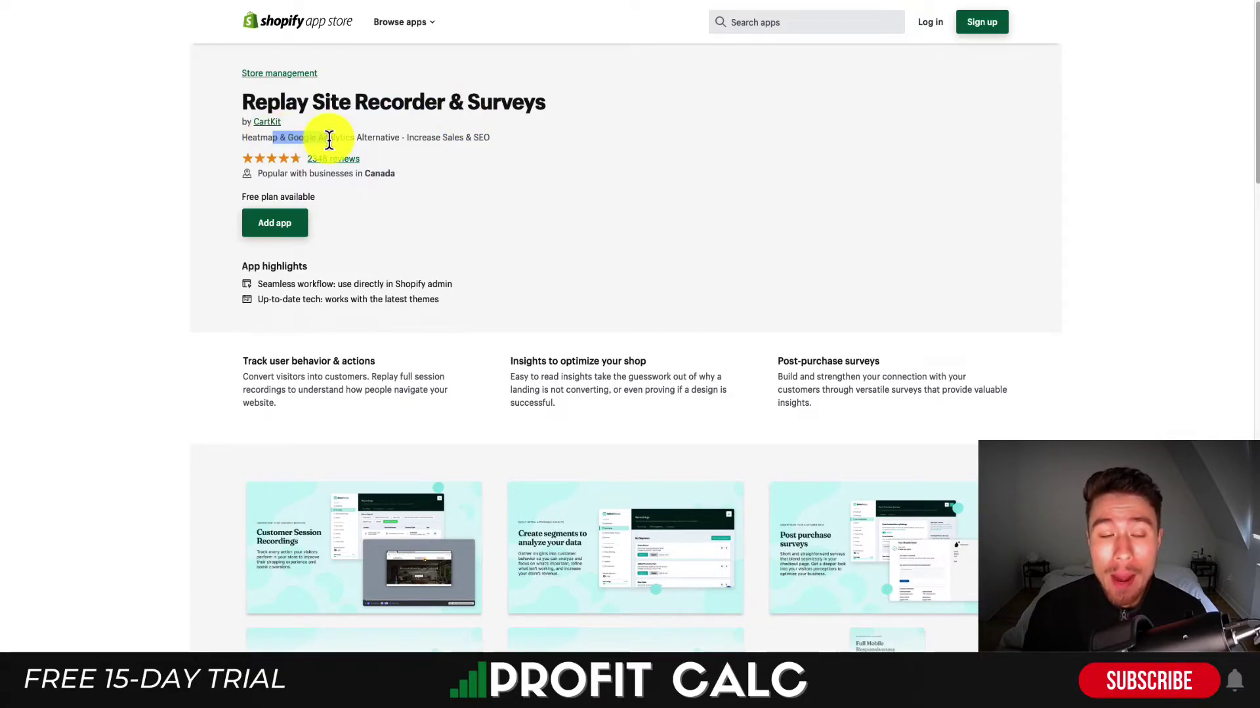
scroll(267, 242, down, 3)
click(329, 389)
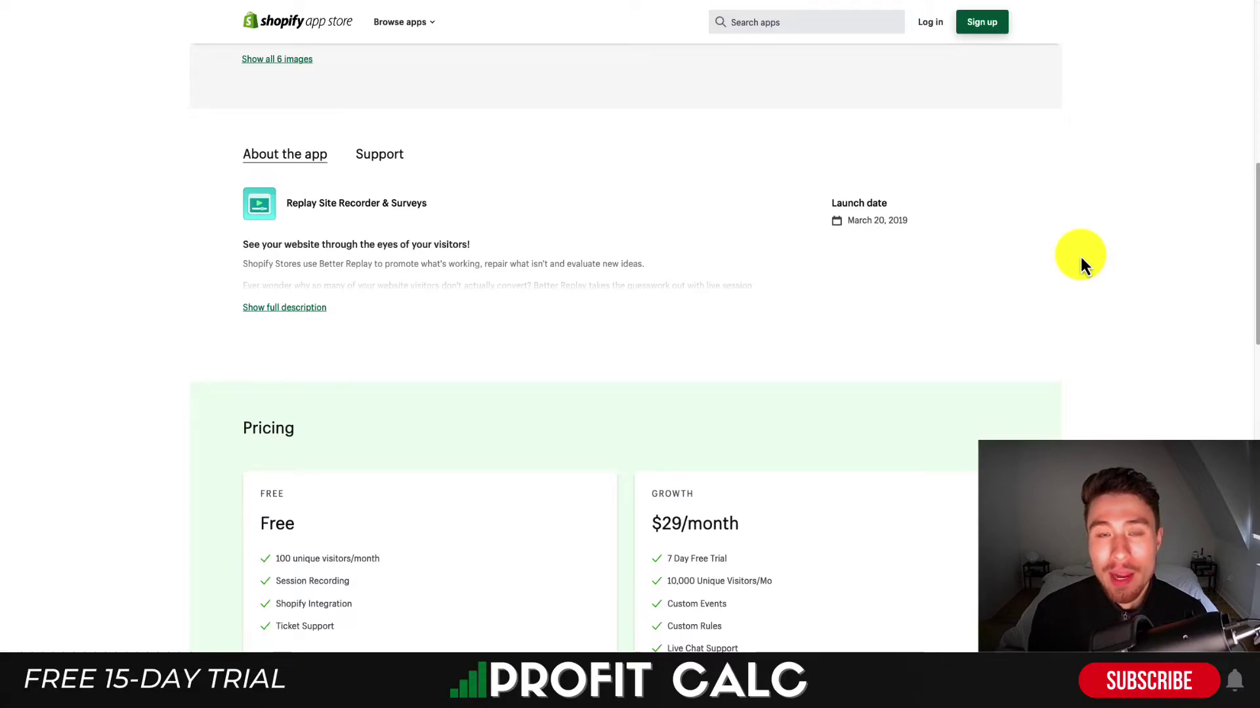
Review the app's pricing, highlighting the free plan's unique visitors/month limit
scroll(1082, 261, down, 2)
scroll(1080, 255, down, 2)
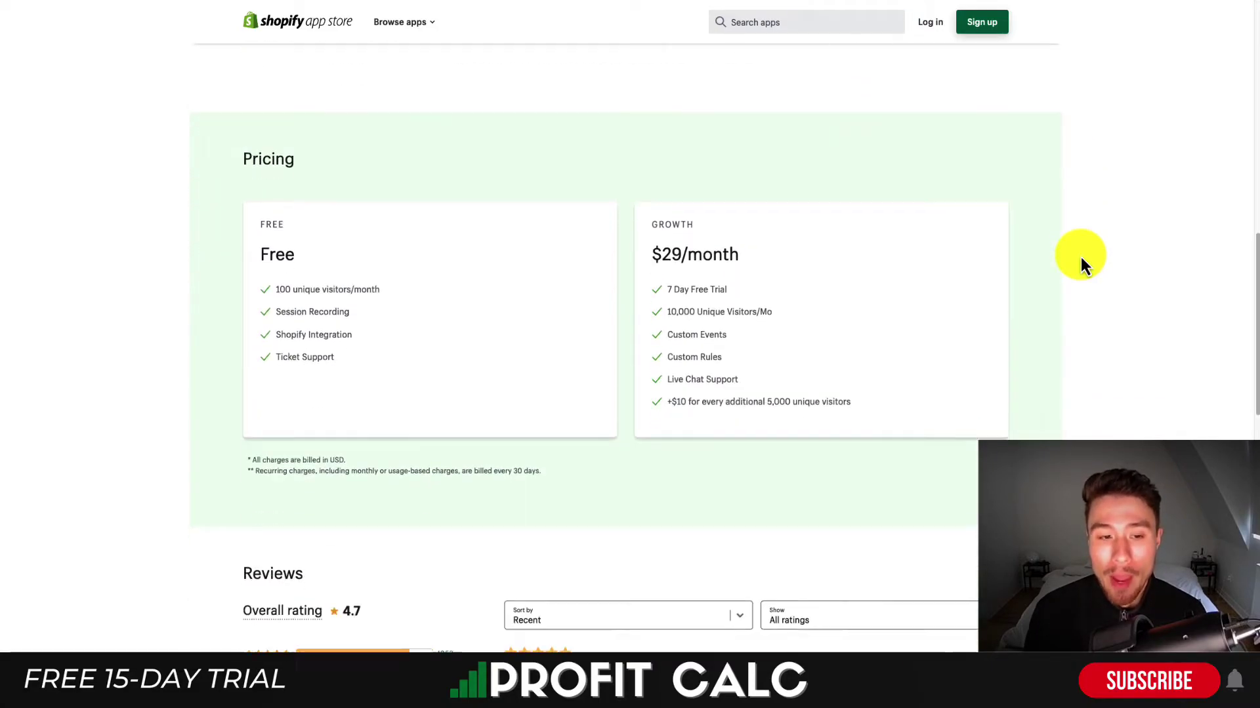
drag(284, 226, 366, 337)
click(334, 308)
drag(290, 265, 391, 278)
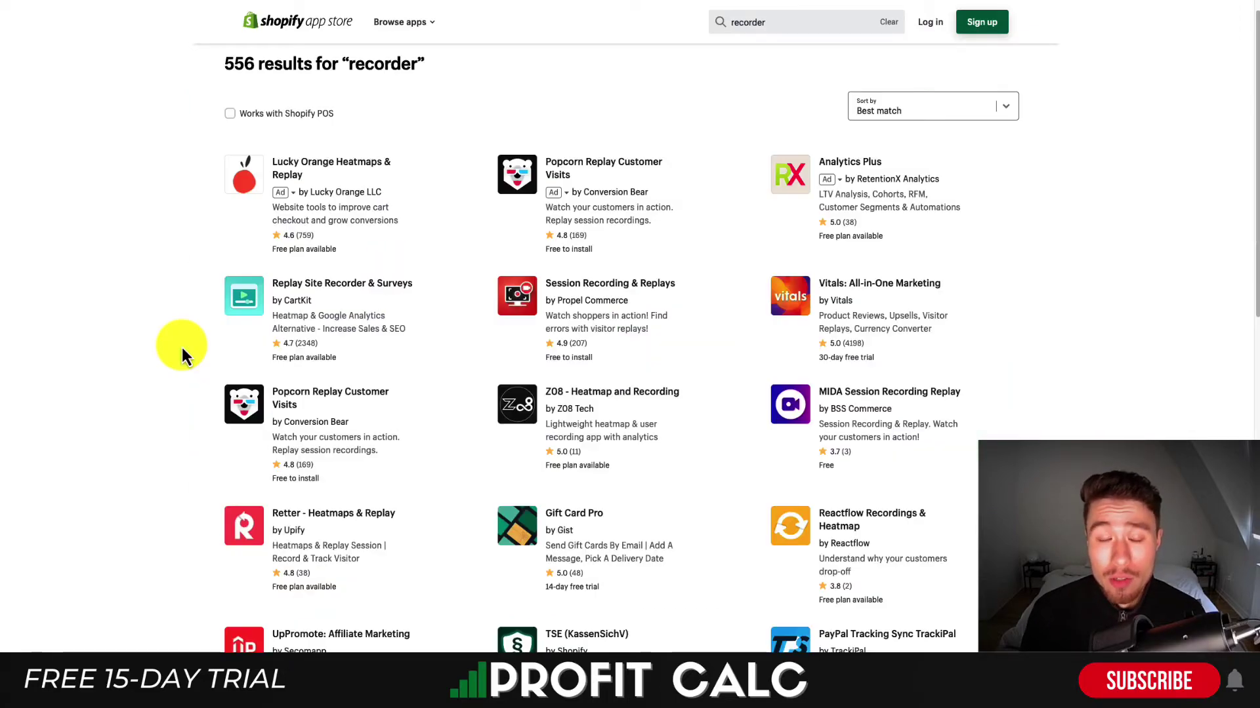